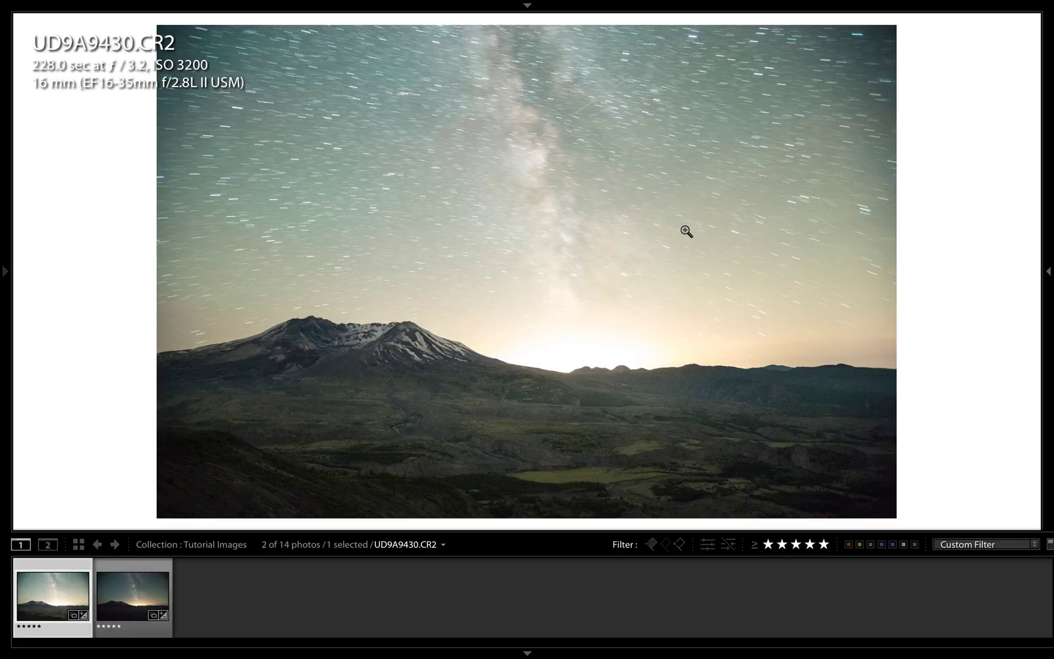
# - In Lightroom, select both exposures UD9A9430 and UD9A9431 and bring up the Edit In options
pyautogui.press('Right')
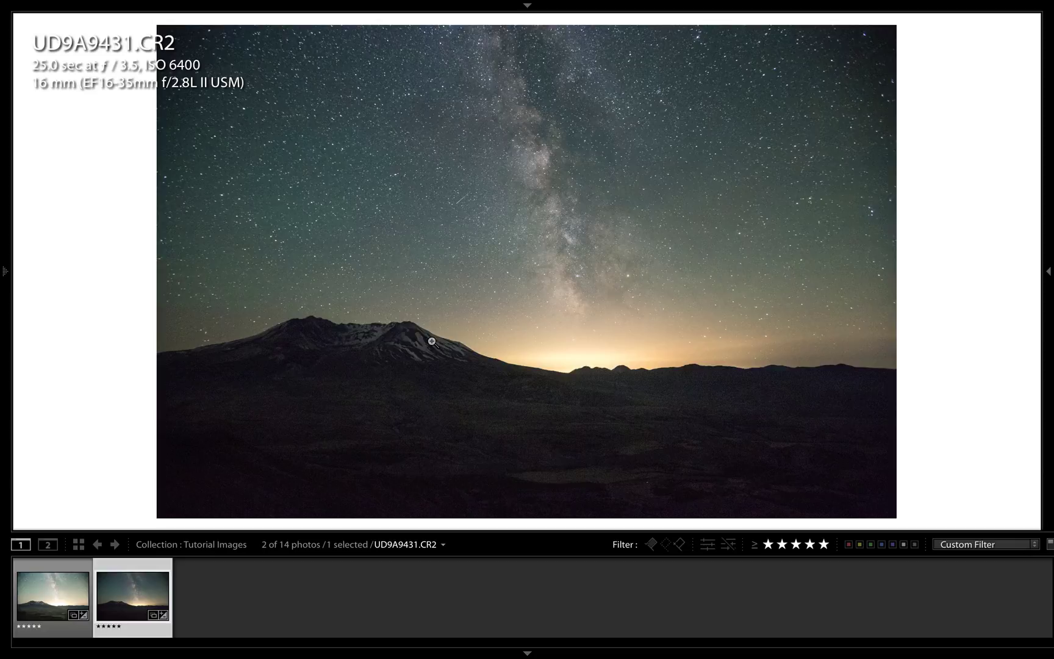
pyautogui.press('super+a')
pyautogui.rightClick(378, 293)
pyautogui.moveTo(461, 294)
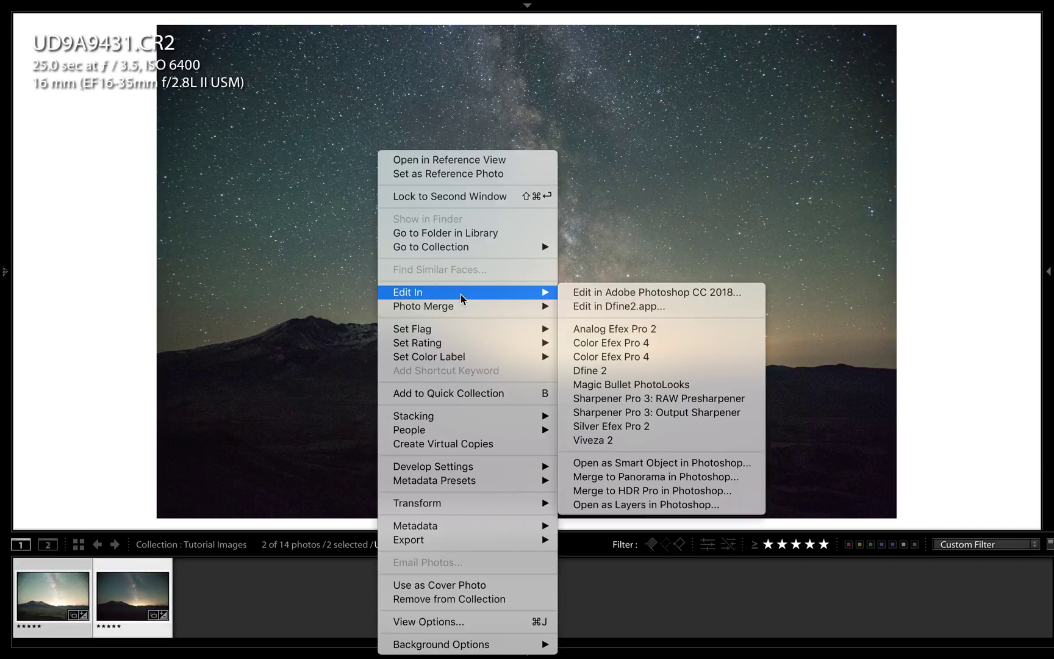
# - Open both exposures as Photoshop layers, put starry UD9A9431 on top, and hide it with a black mask
pyautogui.click(603, 503)
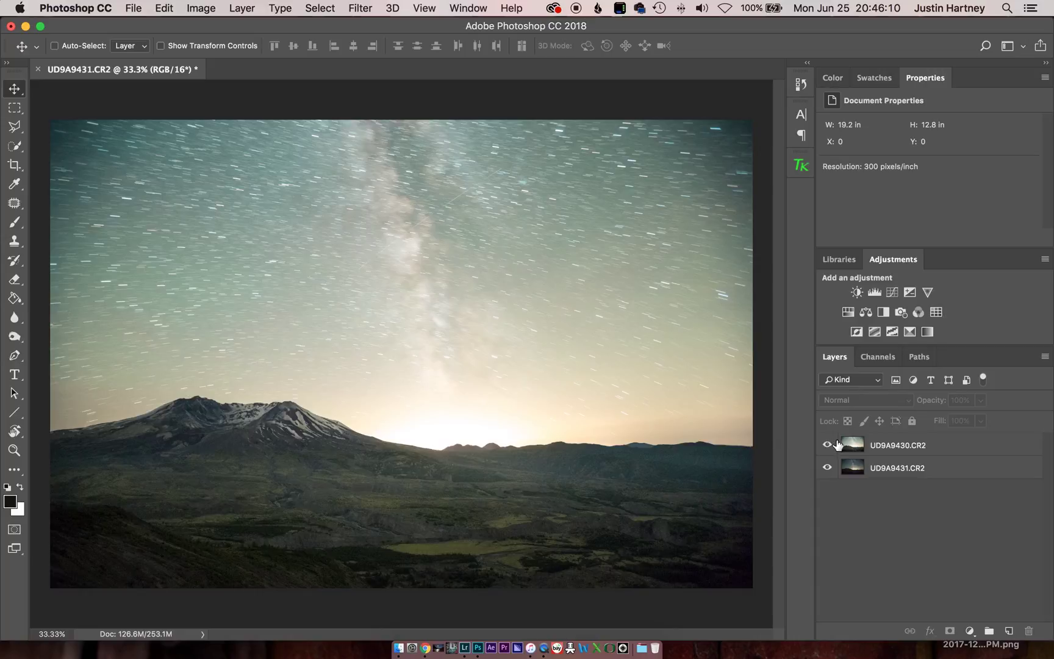
pyautogui.moveTo(857, 449); pyautogui.dragTo(853, 488)
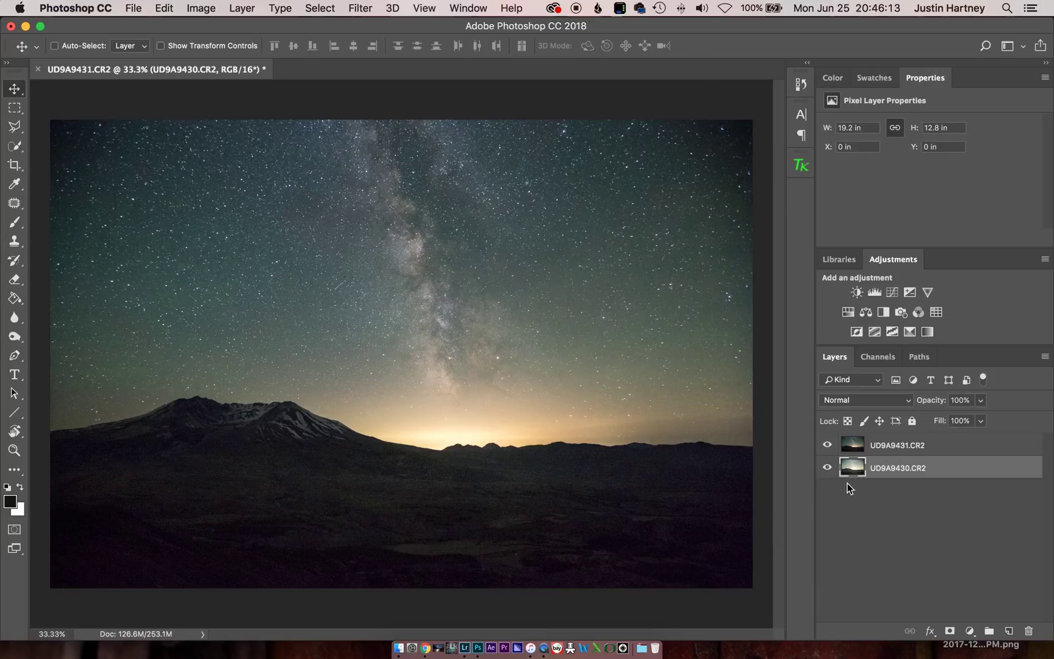
pyautogui.click(858, 452)
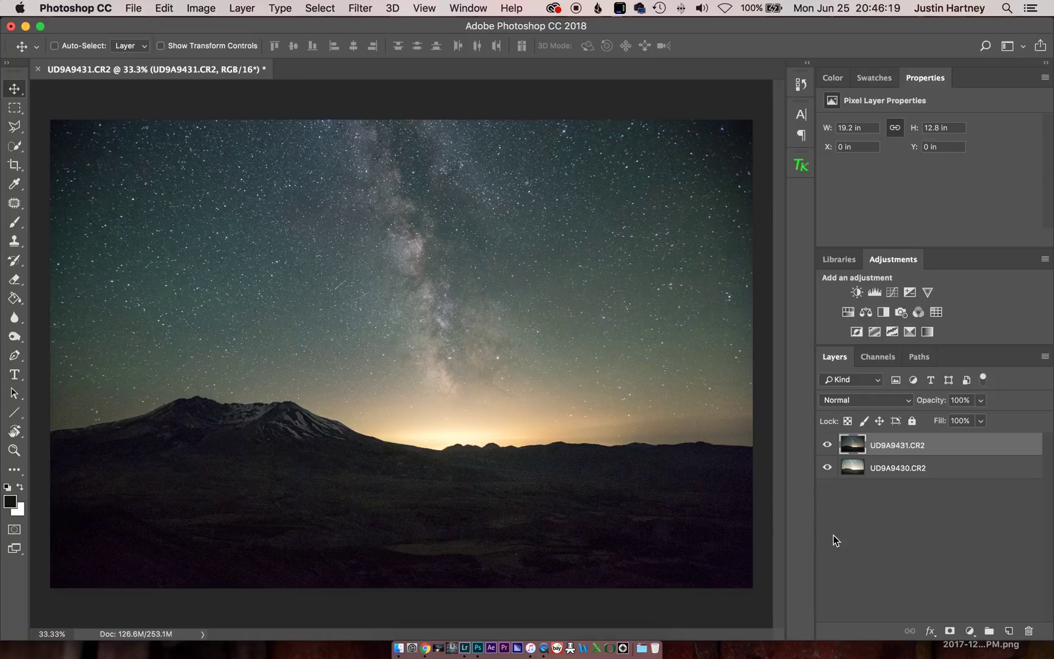
pyautogui.keyDown('alt'); pyautogui.click(950, 632); pyautogui.keyUp('alt')
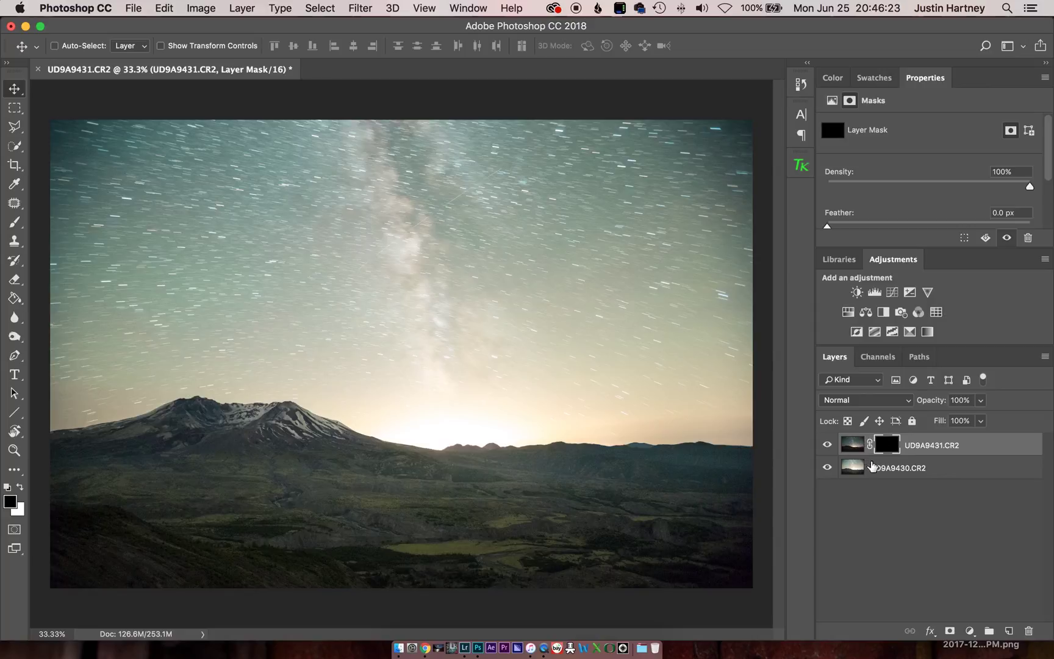
pyautogui.click(855, 474)
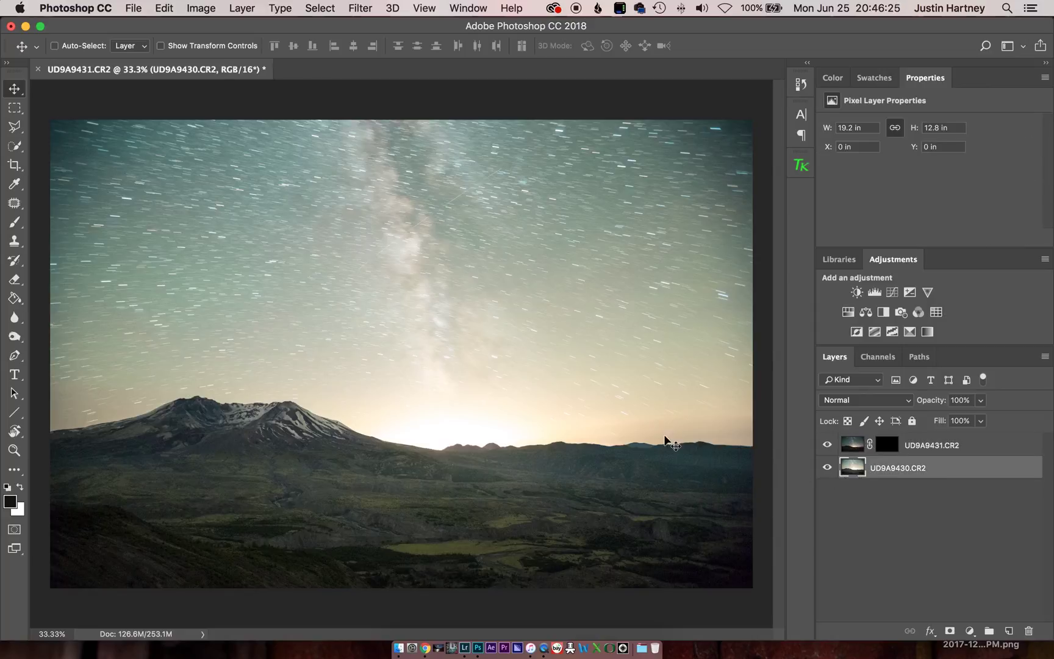
# - Quick-select the ground, invert to select the sky, and target UD9A9431's layer mask
pyautogui.click(16, 148)
pyautogui.click(86, 145)
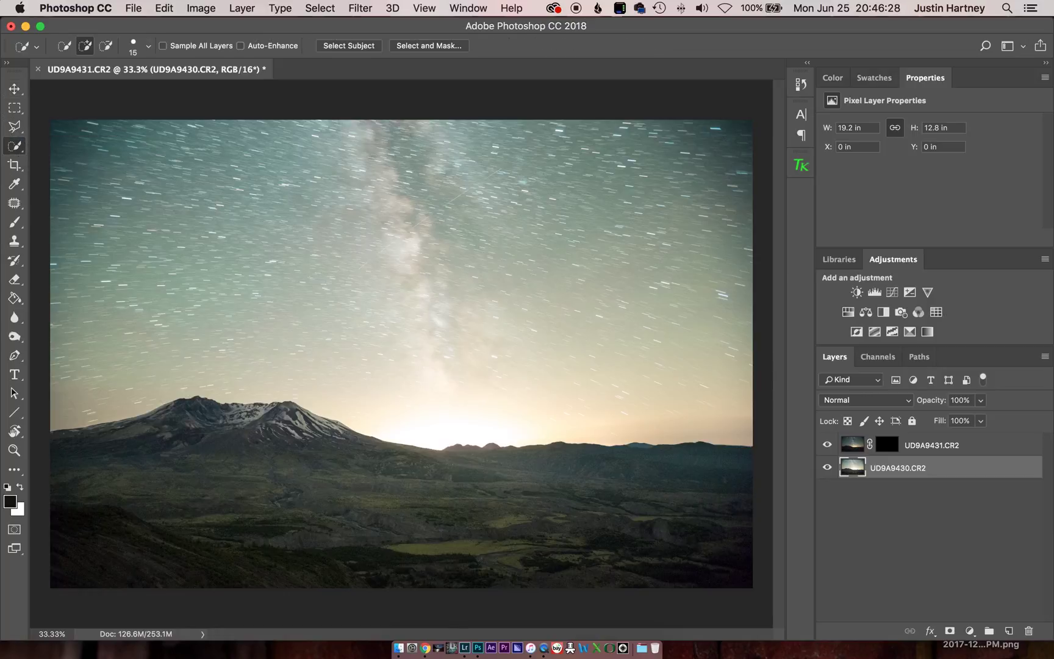
pyautogui.moveTo(367, 519); pyautogui.dragTo(671, 534)
pyautogui.press('super+shift+i')
pyautogui.click(887, 445)
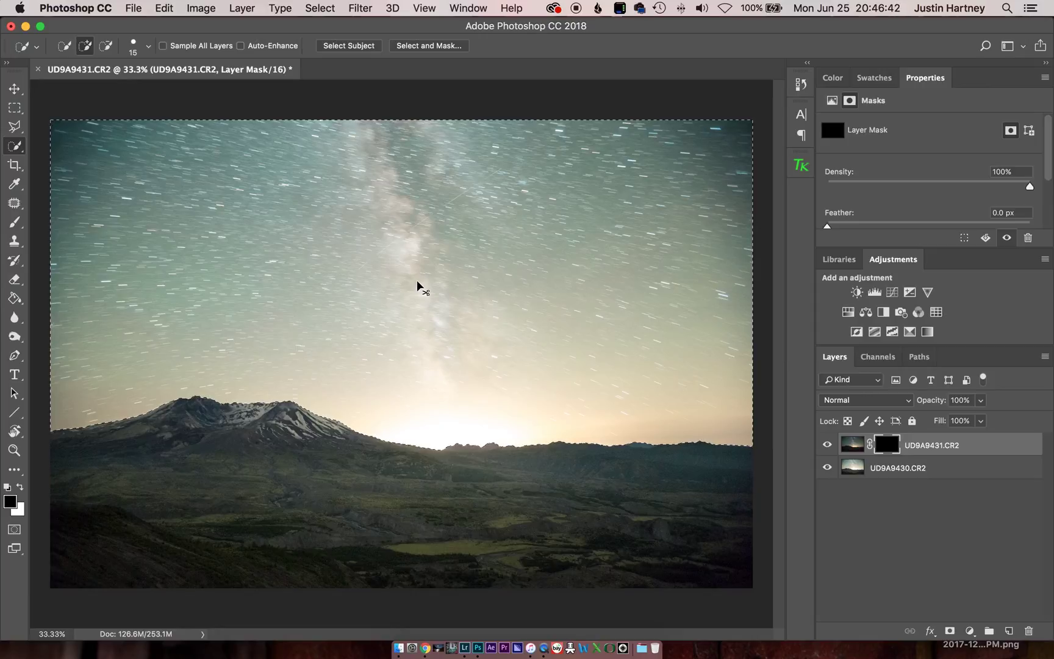
# - Refine the sky selection in Select and Mask with a 2.2 px feather and Smooth 10
pyautogui.press('super+shift+i')
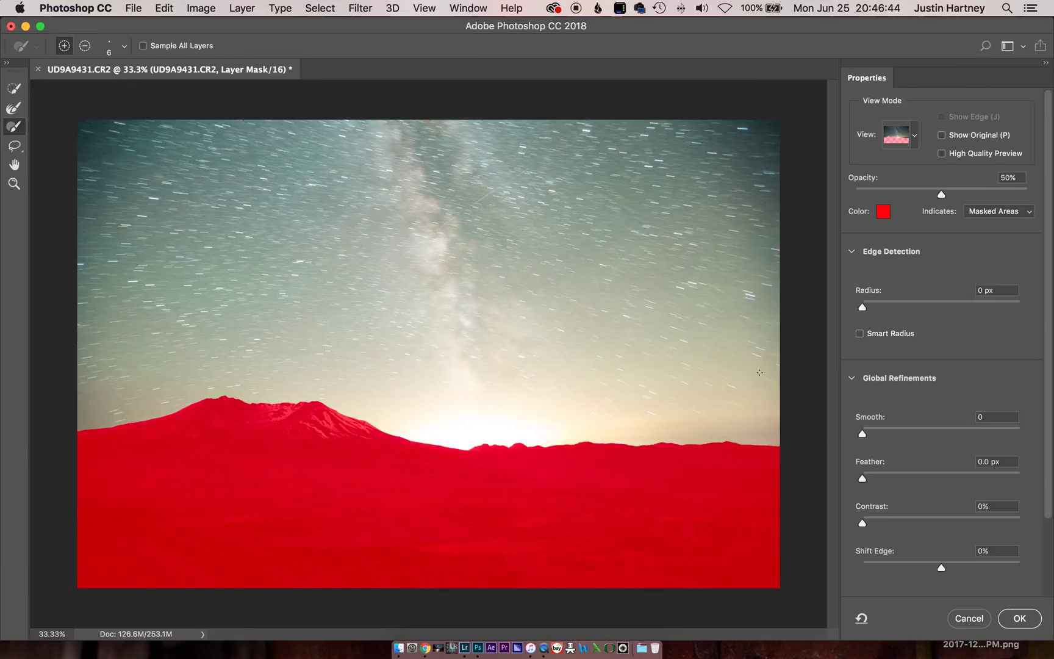
pyautogui.moveTo(864, 482); pyautogui.dragTo(881, 482)
pyautogui.click(1001, 418)
pyautogui.write('10')
pyautogui.click(1019, 620)
pyautogui.click(885, 447)
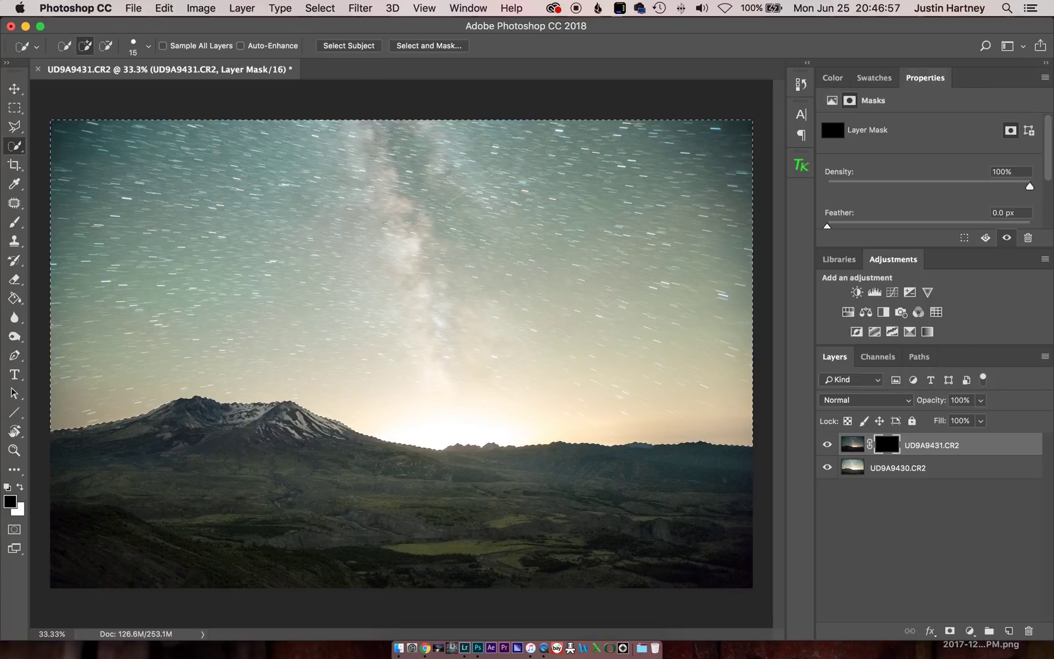
# - Set up a white brush at 50% flow and 1500 px size
pyautogui.press('x')
pyautogui.press('b')
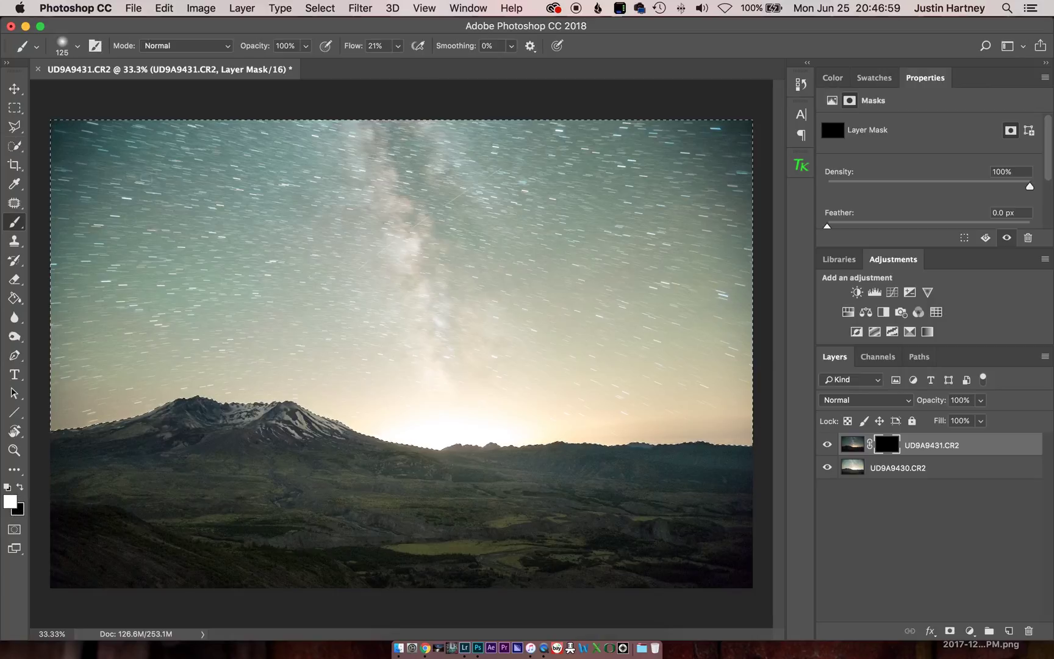
pyautogui.click(375, 45)
pyautogui.write('50')
pyautogui.press('Return')
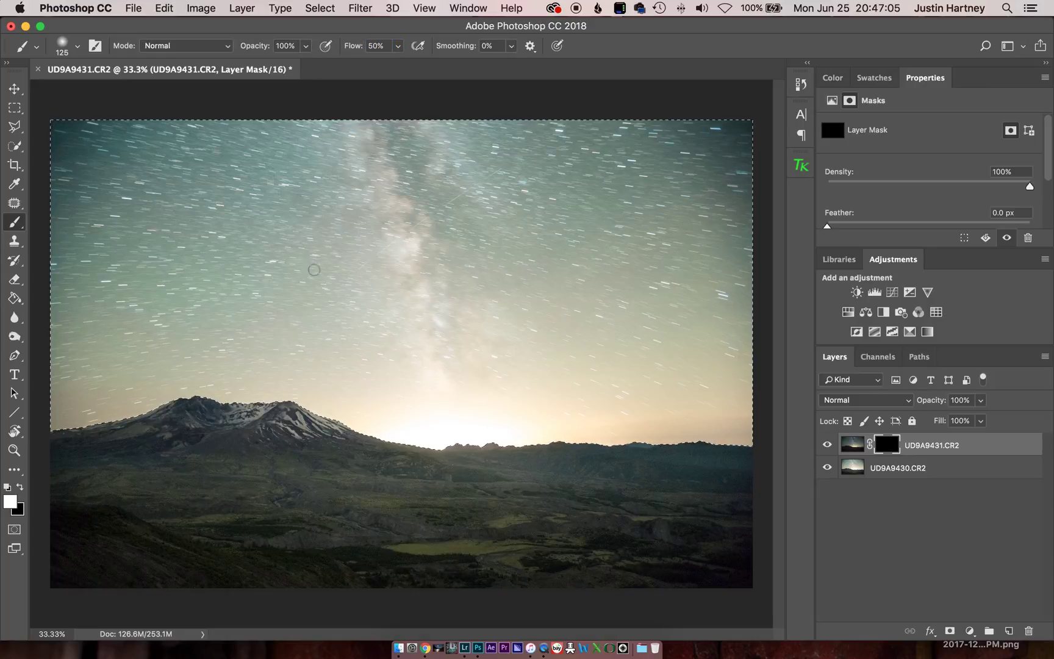
pyautogui.press(']')
pyautogui.press(']')
pyautogui.press(']')
pyautogui.press(']')
pyautogui.press(']')
pyautogui.press(']')
pyautogui.press(']')
pyautogui.press(']')
pyautogui.press(']')
pyautogui.press(']')
pyautogui.press(']')
pyautogui.press(']')
pyautogui.press(']')
pyautogui.press(']')
pyautogui.press(']')
pyautogui.press(']')
pyautogui.press(']')
# - Paint white across the sky on the mask to reveal the sharp Milky Way, then zoom in
pyautogui.moveTo(702, 146)
pyautogui.mouseDown()
pyautogui.moveTo(269, 168)
pyautogui.moveTo(674, 206)
pyautogui.moveTo(154, 161)
pyautogui.moveTo(252, 176)
pyautogui.mouseUp()
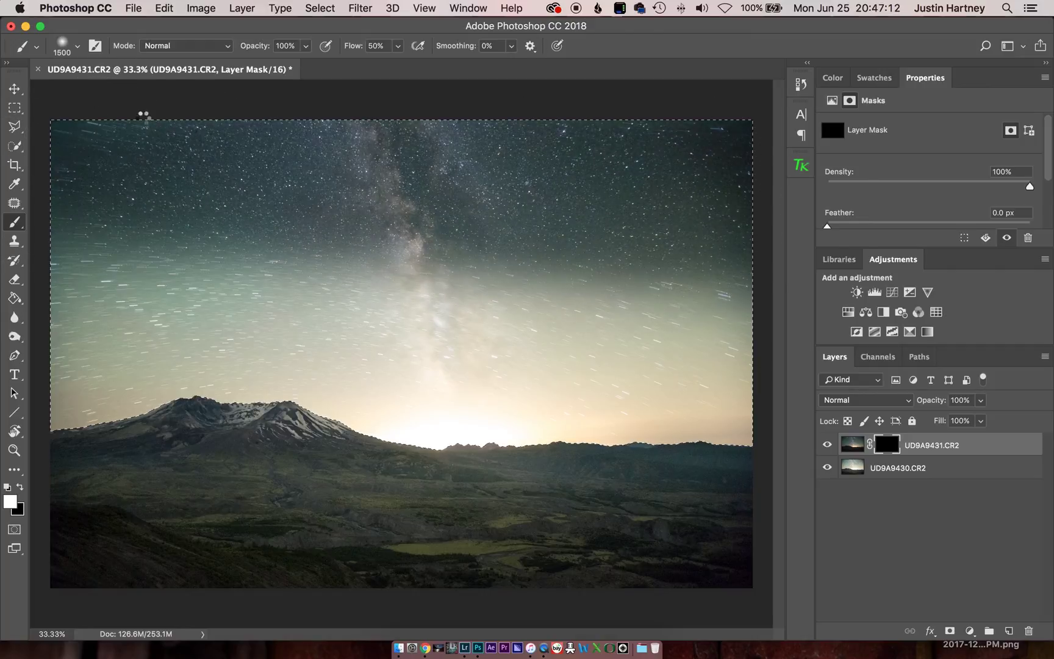
pyautogui.moveTo(705, 336)
pyautogui.mouseDown()
pyautogui.moveTo(677, 378)
pyautogui.moveTo(503, 266)
pyautogui.moveTo(332, 262)
pyautogui.moveTo(189, 278)
pyautogui.moveTo(149, 316)
pyautogui.moveTo(179, 282)
pyautogui.moveTo(71, 329)
pyautogui.moveTo(66, 320)
pyautogui.moveTo(85, 403)
pyautogui.moveTo(176, 447)
pyautogui.moveTo(247, 376)
pyautogui.mouseUp()
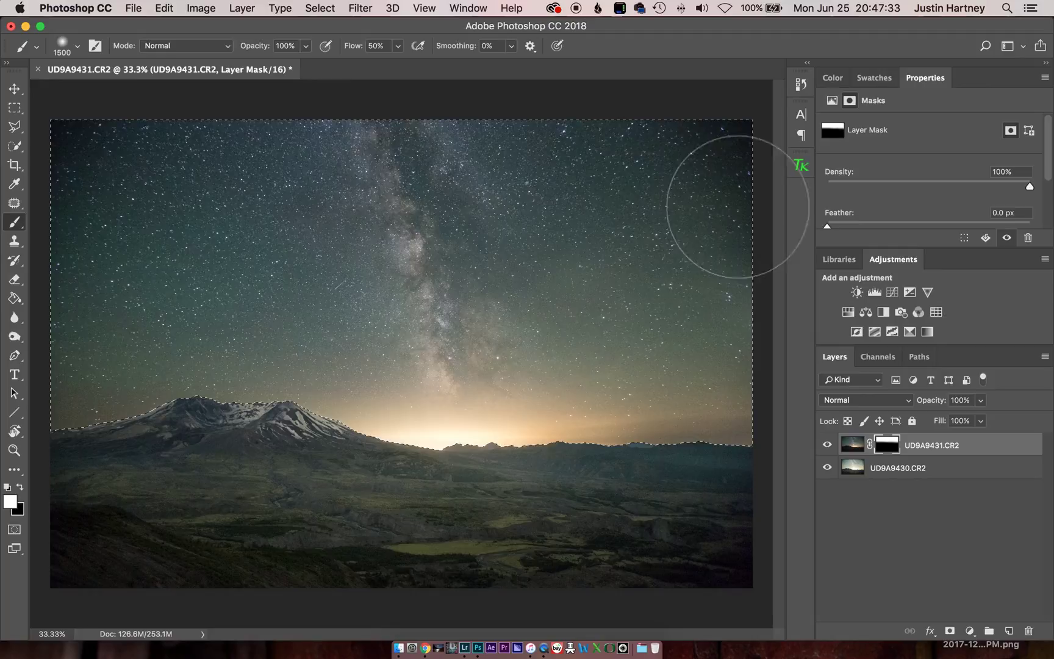
pyautogui.press('super+h')
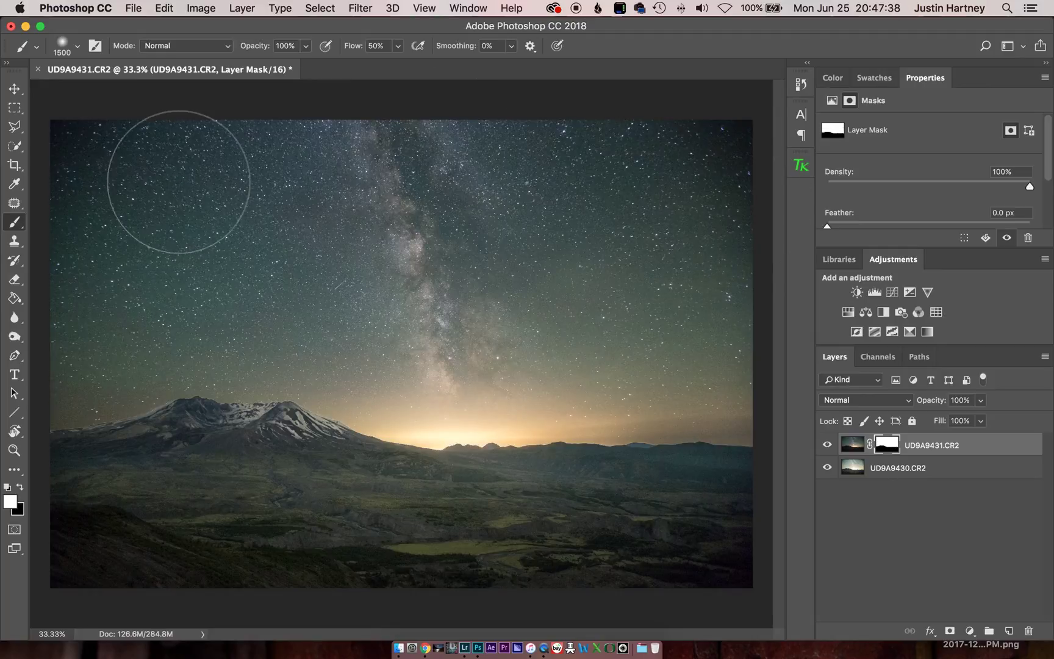
pyautogui.press('super+equal')
pyautogui.press('super+equal')
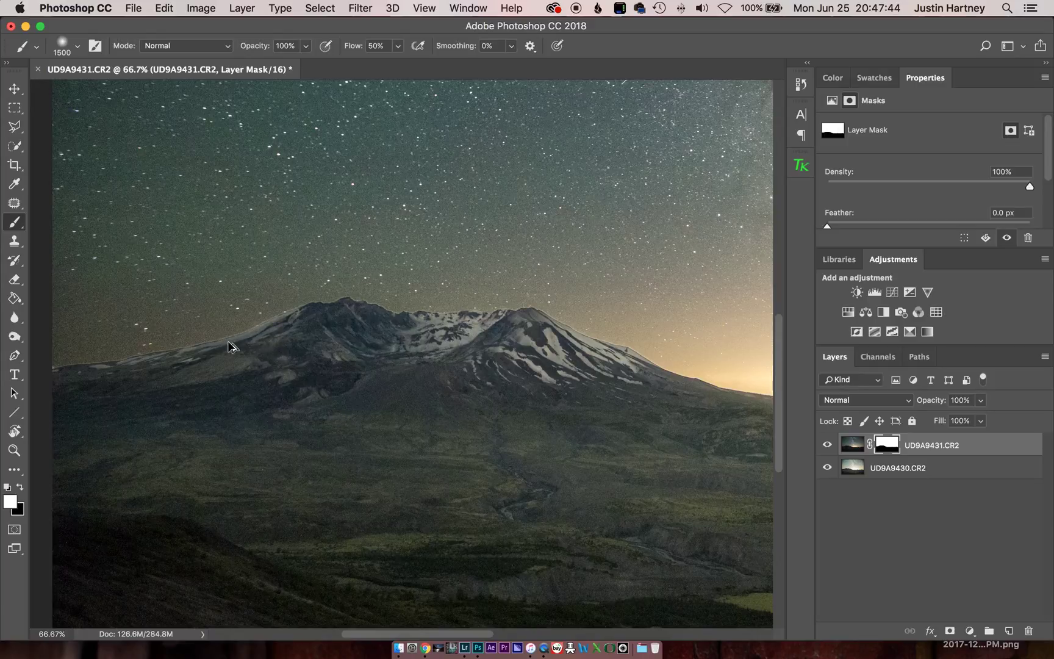
# - Refine the ridge mask edge with Shift Edge +68% and a 1.5 px feather
pyautogui.press('alt+super+r')
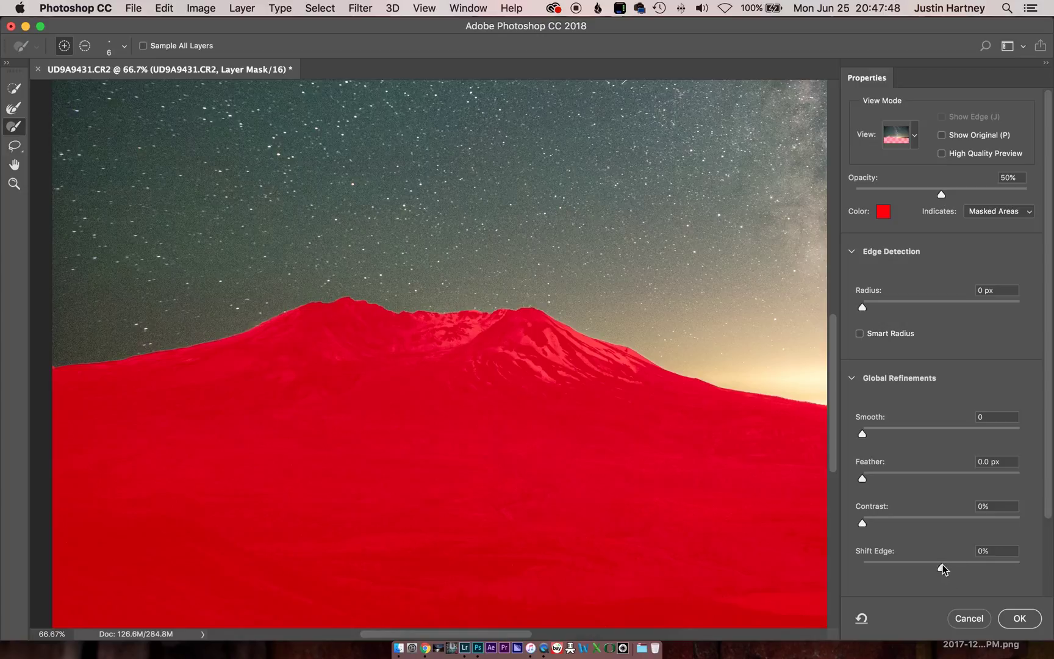
pyautogui.moveTo(942, 568); pyautogui.dragTo(991, 573)
pyautogui.moveTo(1000, 573); pyautogui.dragTo(996, 571)
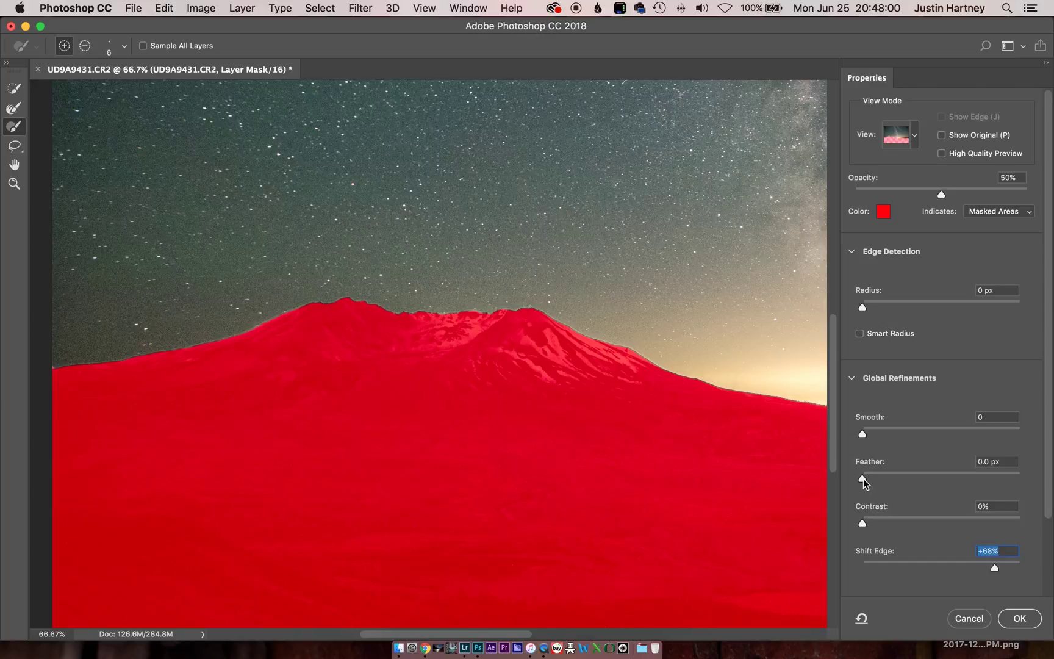
pyautogui.moveTo(866, 482); pyautogui.dragTo(875, 484)
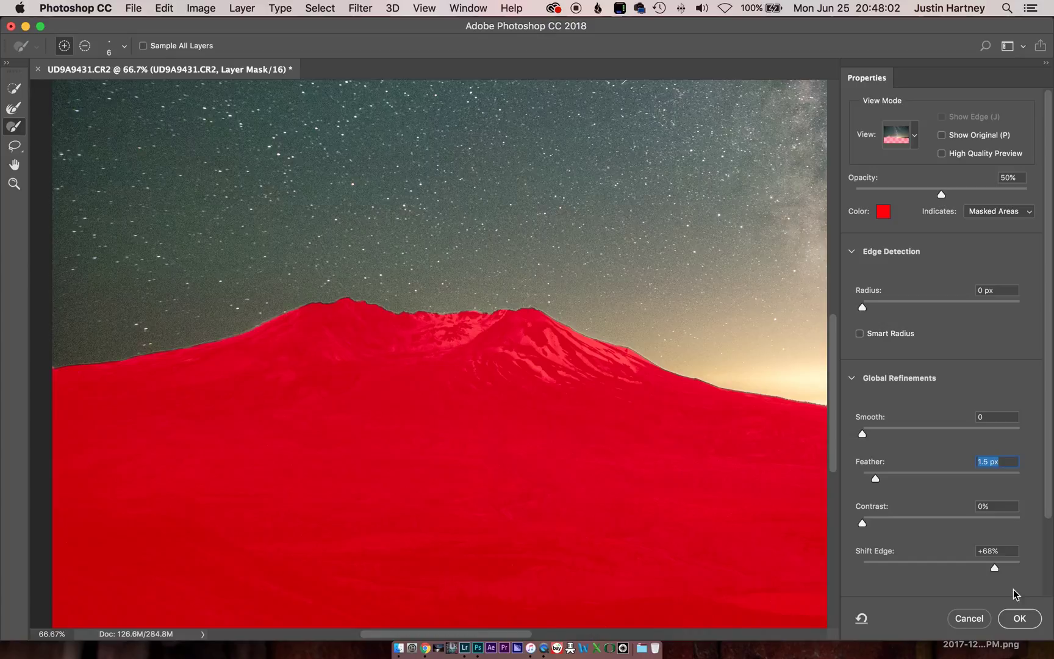
pyautogui.click(1021, 617)
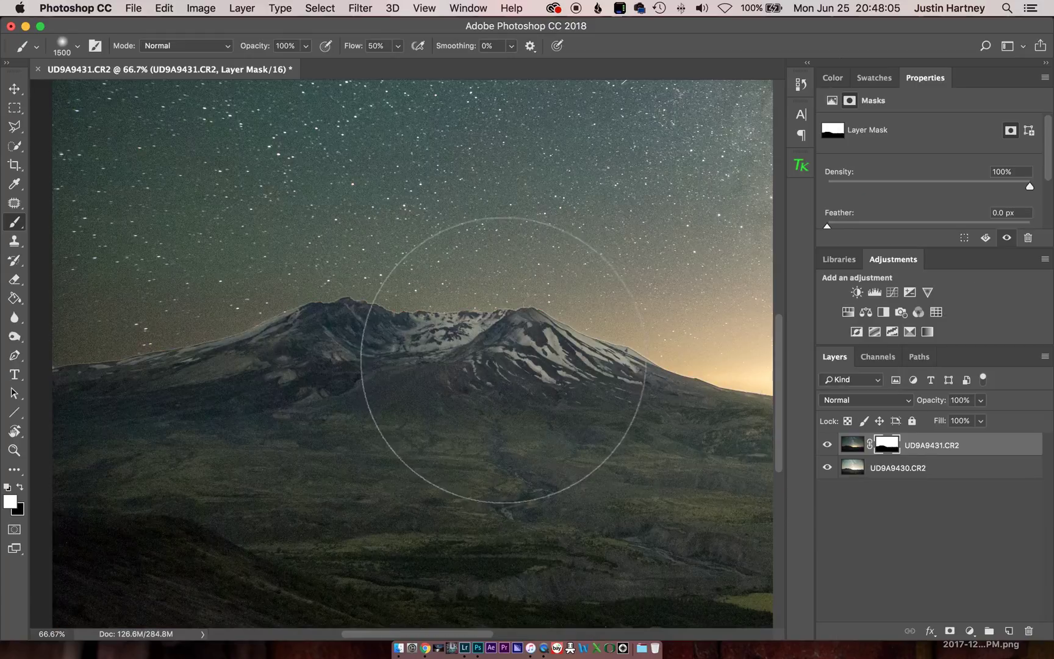
# - Paint white along the left mountain ridge at 50% opacity with a 400 px brush
pyautogui.click(252, 43)
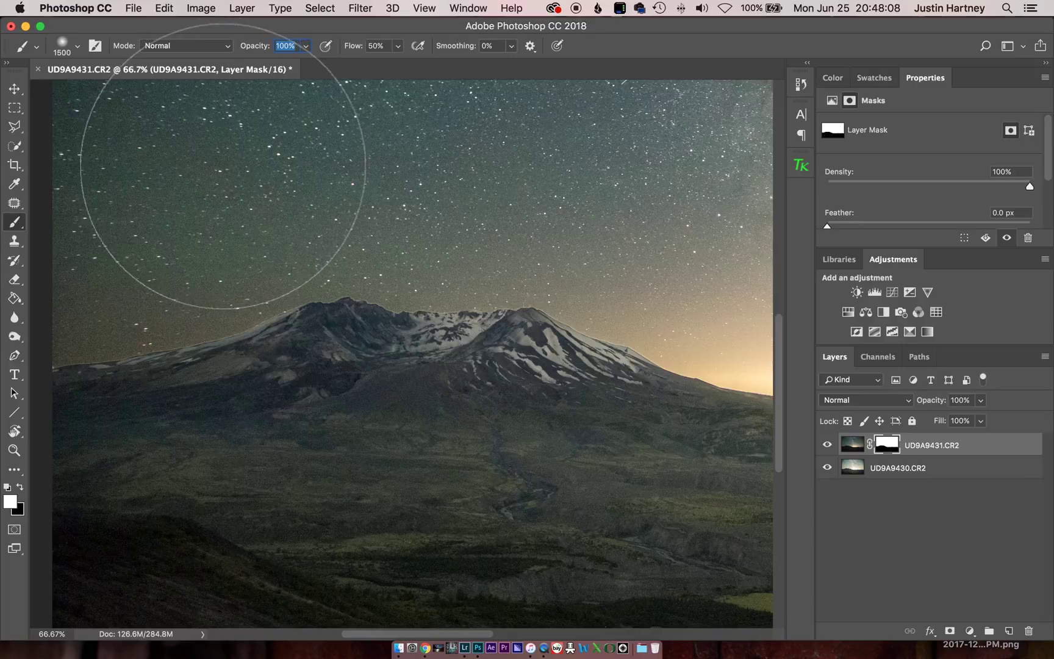
pyautogui.write('50')
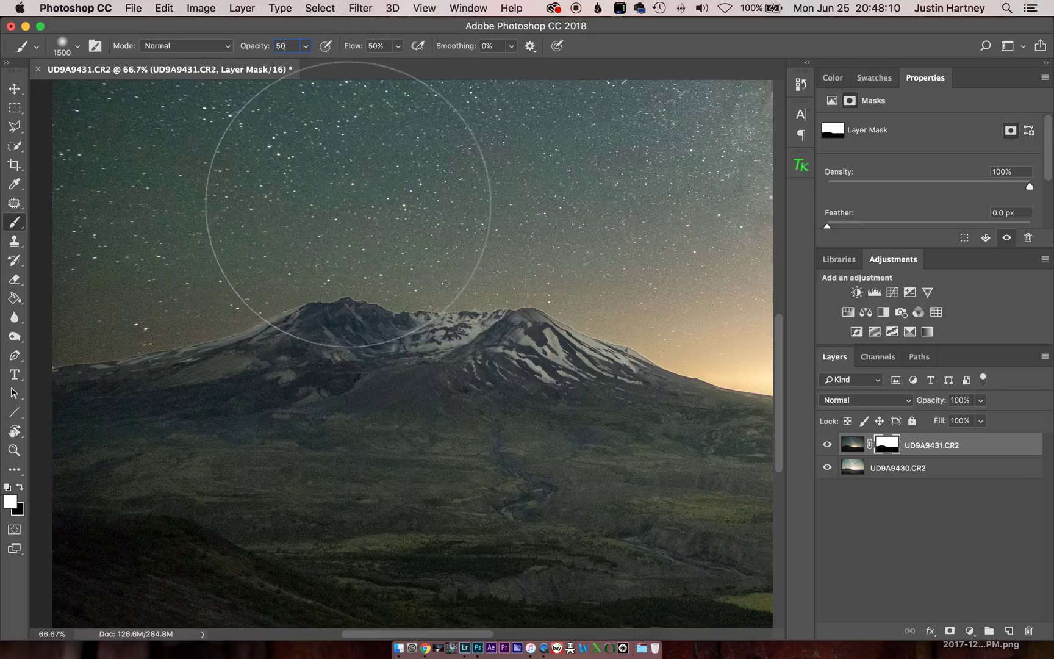
pyautogui.press('Return')
pyautogui.press('[')
pyautogui.press('[')
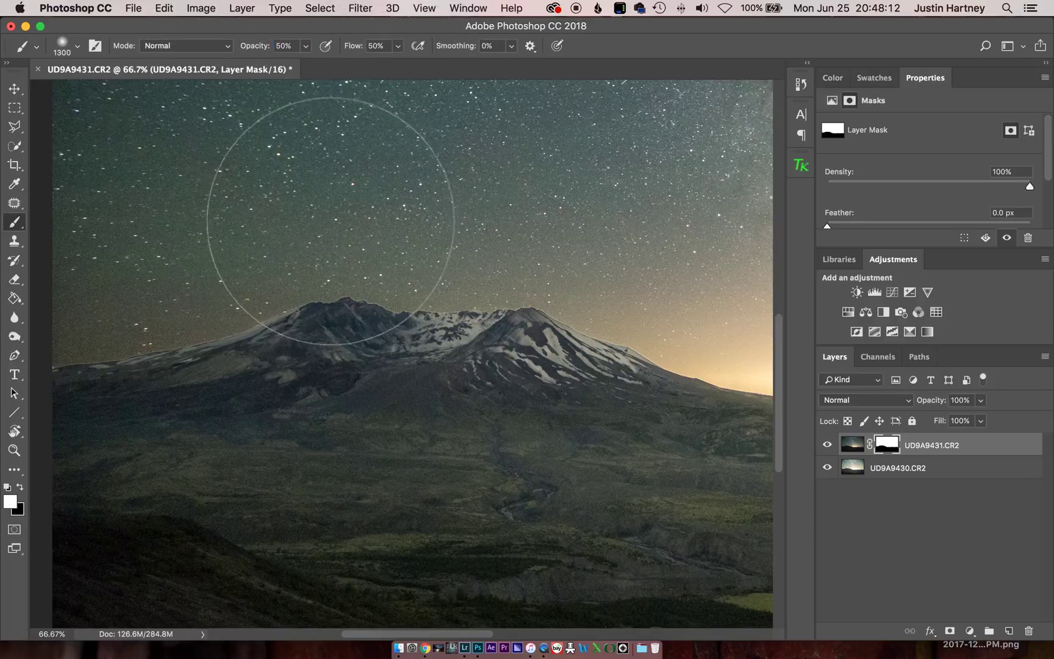
pyautogui.press('[')
pyautogui.press('[')
pyautogui.press('[')
pyautogui.press('[')
pyautogui.press('[')
pyautogui.press('[')
pyautogui.press('[')
pyautogui.press('[')
pyautogui.press('[')
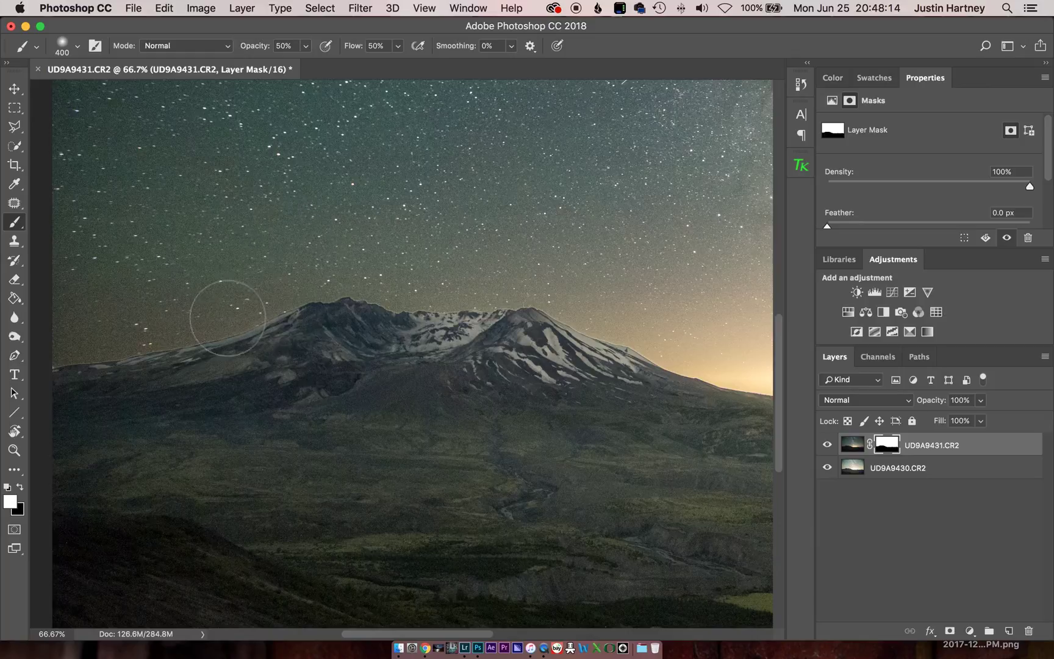
pyautogui.moveTo(227, 318)
pyautogui.mouseDown()
pyautogui.moveTo(200, 313)
pyautogui.moveTo(118, 353)
pyautogui.moveTo(78, 357)
pyautogui.moveTo(150, 338)
pyautogui.mouseUp()
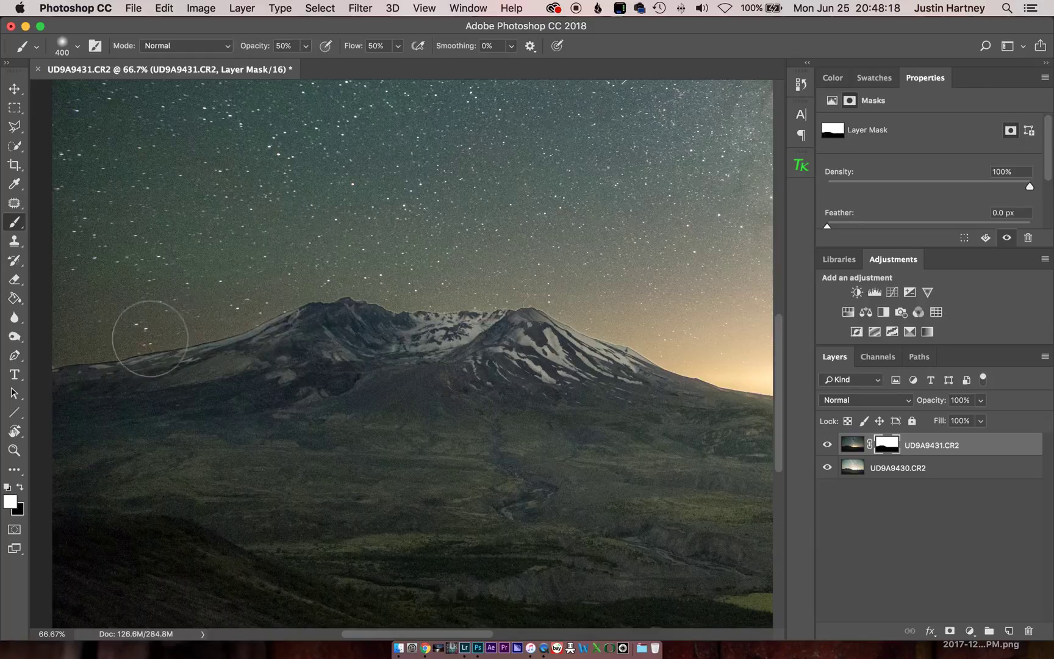
# - Fit the whole image on screen, then zoom out to 33.33%
pyautogui.hscroll(10, 563, 296)
pyautogui.scroll(-4, 563, 296)
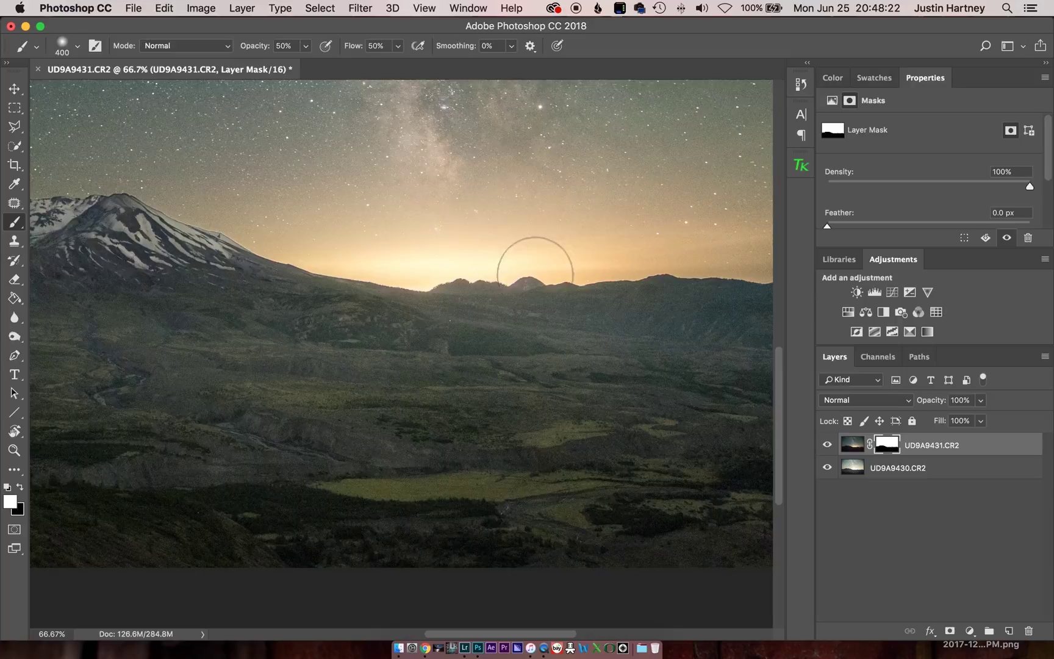
pyautogui.hscroll(10, 605, 252)
pyautogui.scroll(3, 604, 252)
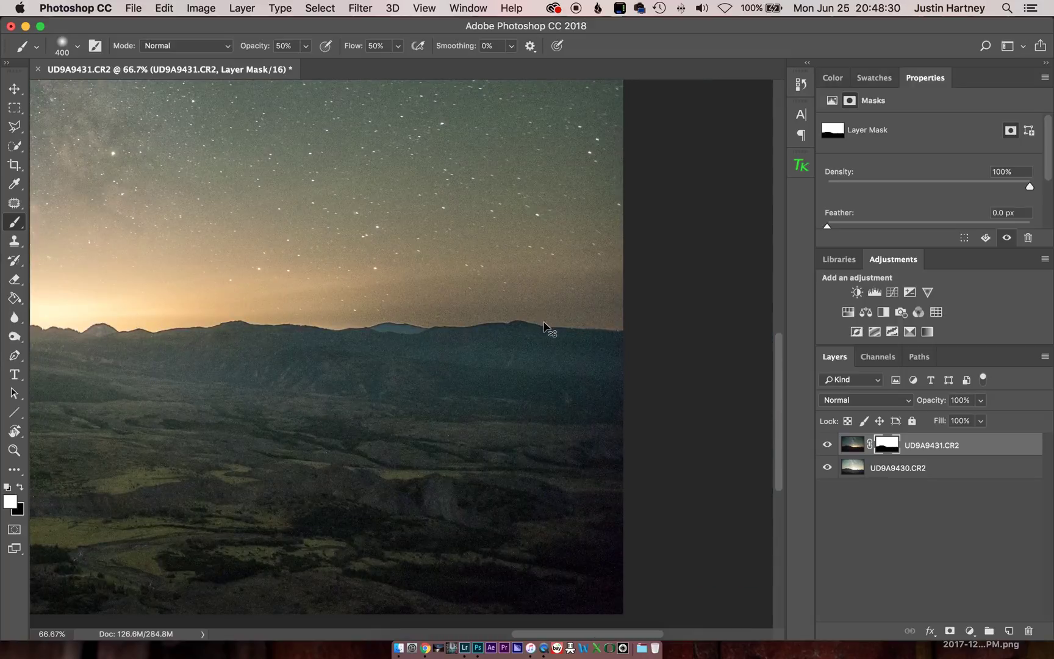
pyautogui.press('super+0')
pyautogui.press('super+minus')
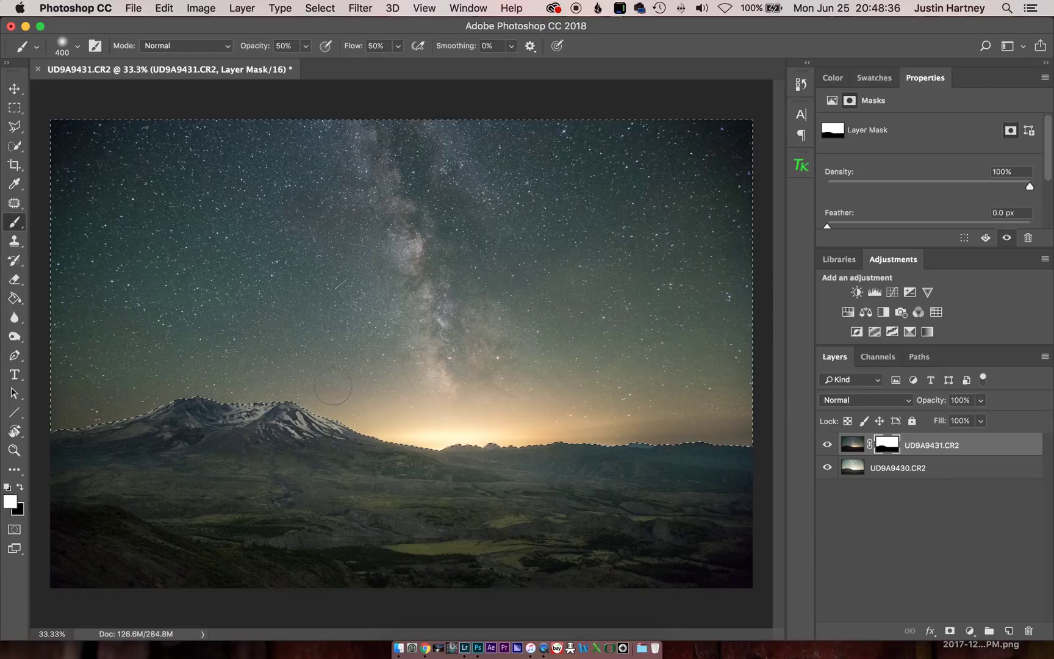
# - Zoom to 50% on the mountain peak and set a 700 px brush at 25% flow
pyautogui.press('super+h')
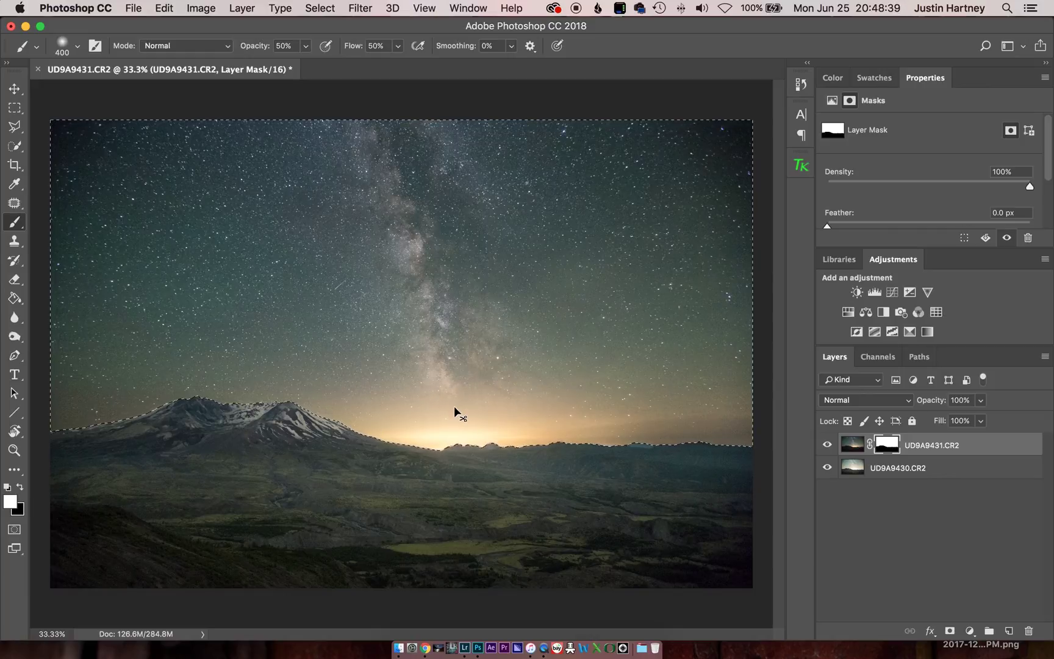
pyautogui.press('super+plus')
pyautogui.moveTo(389, 429); pyautogui.dragTo(572, 343)
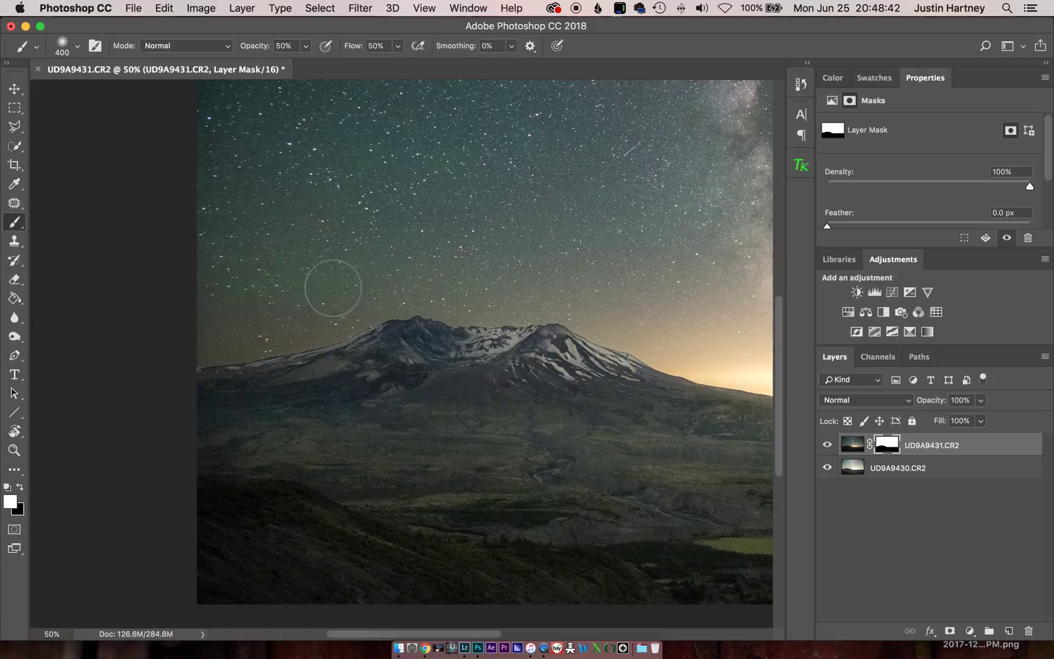
pyautogui.click(386, 47)
pyautogui.write('25')
pyautogui.press('Return')
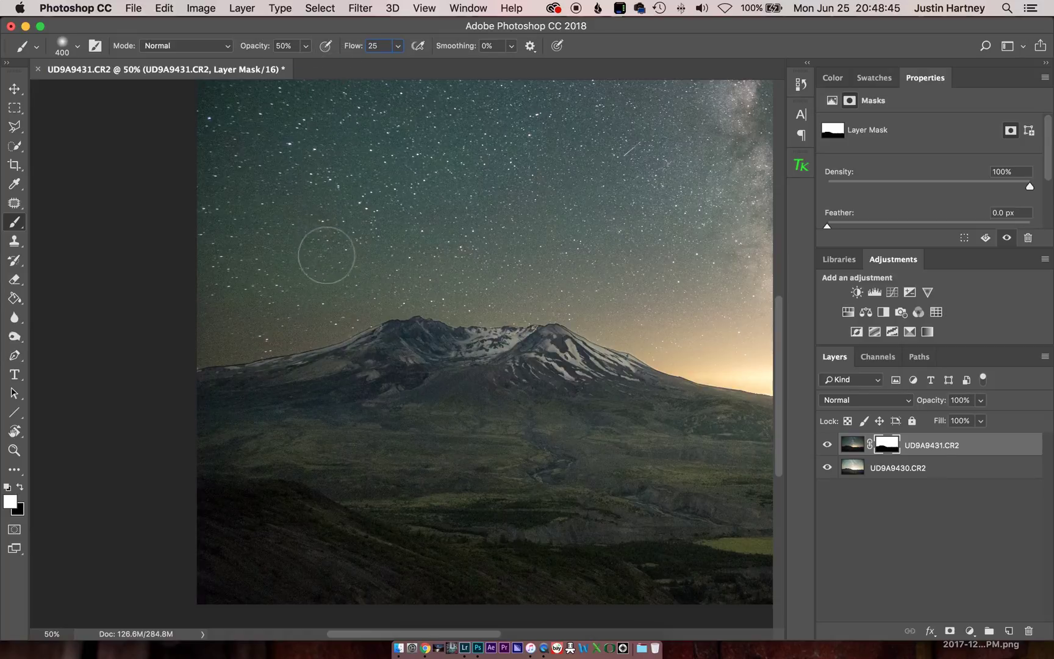
pyautogui.press(']')
pyautogui.press(']')
pyautogui.press(']')
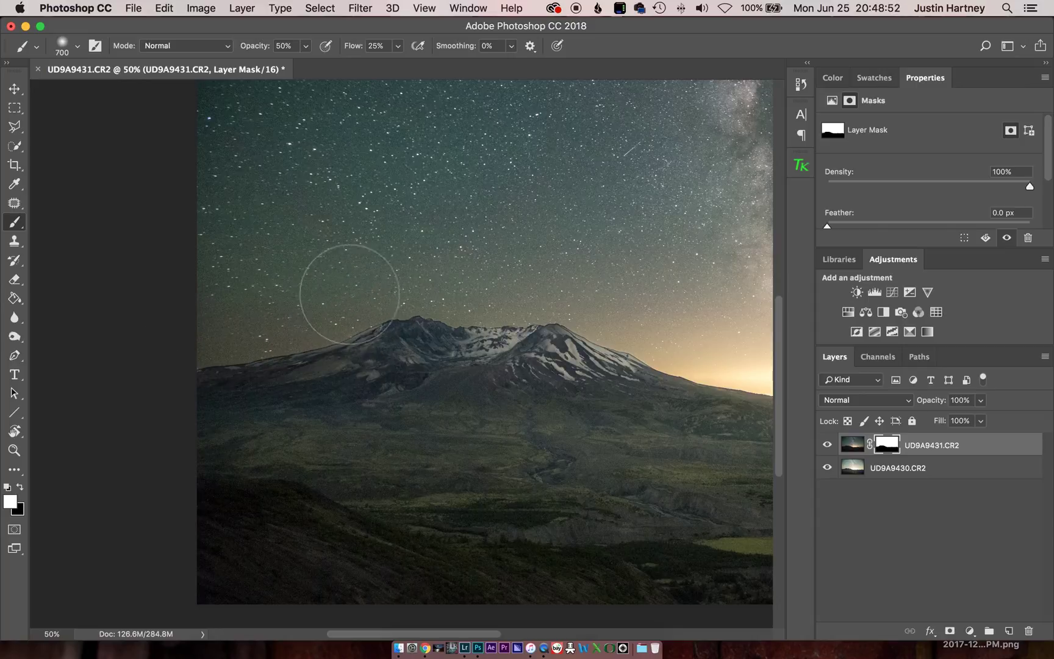
# - Paint soft white strokes on the mask over the sky just above the peak
pyautogui.moveTo(361, 293)
pyautogui.mouseDown()
pyautogui.moveTo(523, 277)
pyautogui.moveTo(424, 278)
pyautogui.moveTo(502, 306)
pyautogui.moveTo(520, 287)
pyautogui.mouseUp()
pyautogui.hscroll(10, 642, 306)
pyautogui.scroll(-3, 642, 306)
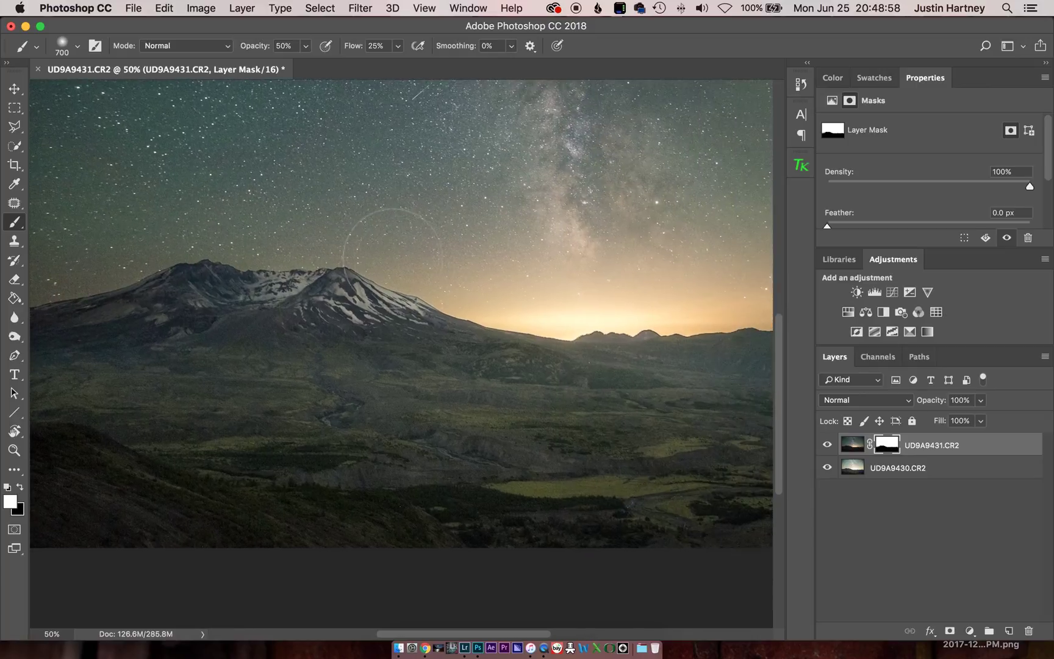
pyautogui.hscroll(10, 607, 314)
pyautogui.scroll(-1, 607, 313)
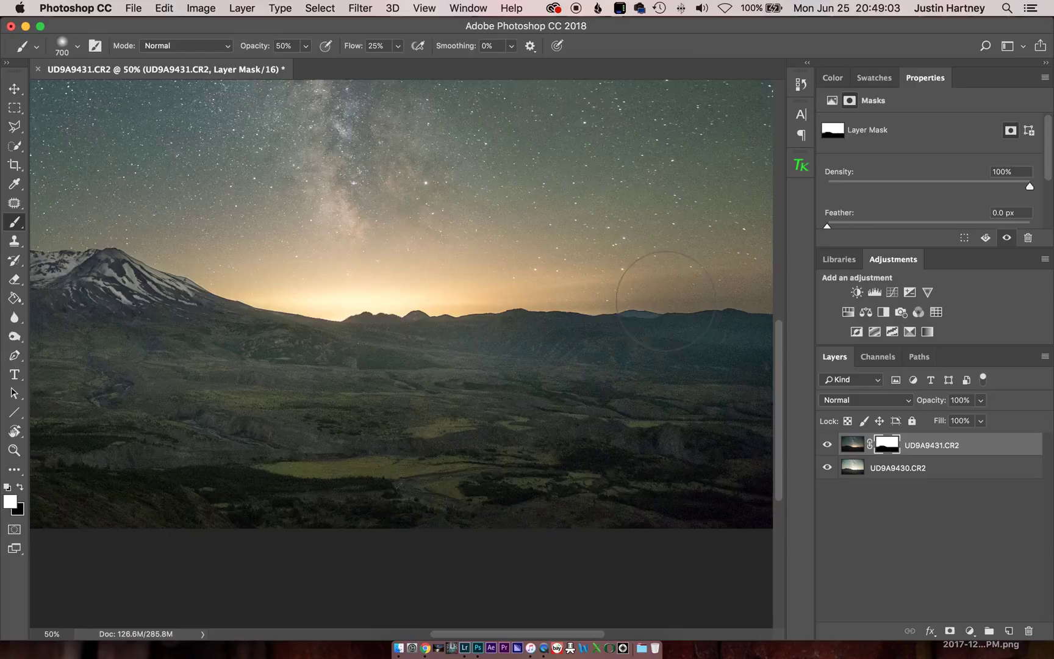
pyautogui.hscroll(10, 360, 256)
pyautogui.scroll(-1, 360, 257)
pyautogui.hscroll(-10, 442, 317)
pyautogui.scroll(2, 427, 329)
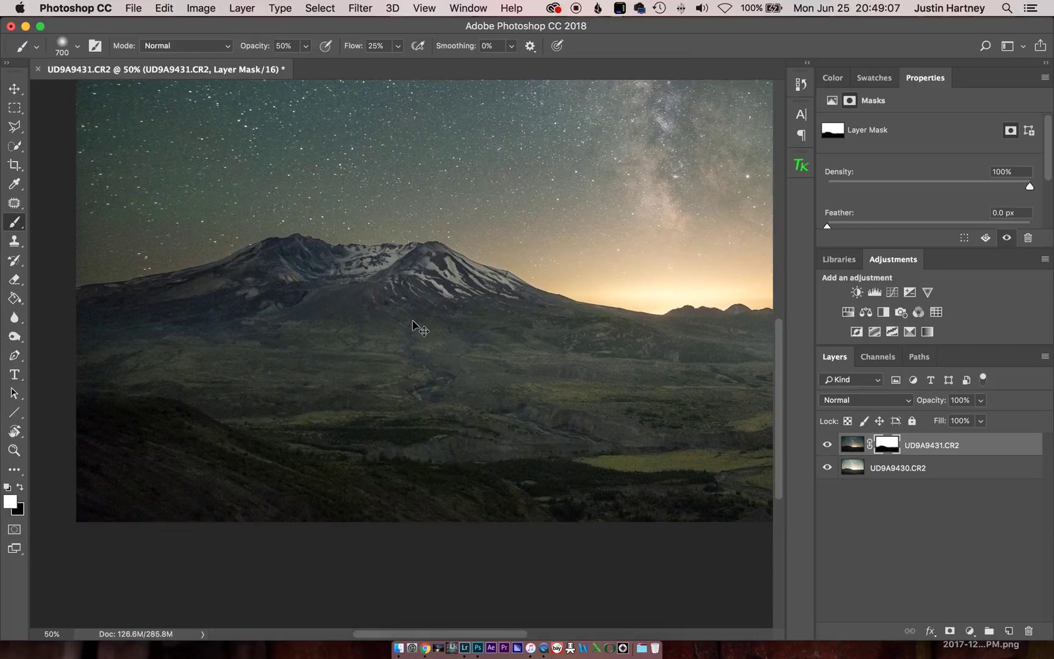
# - Switch to painting black with a smaller brush and view the whole image at 33.33%
pyautogui.press('x')
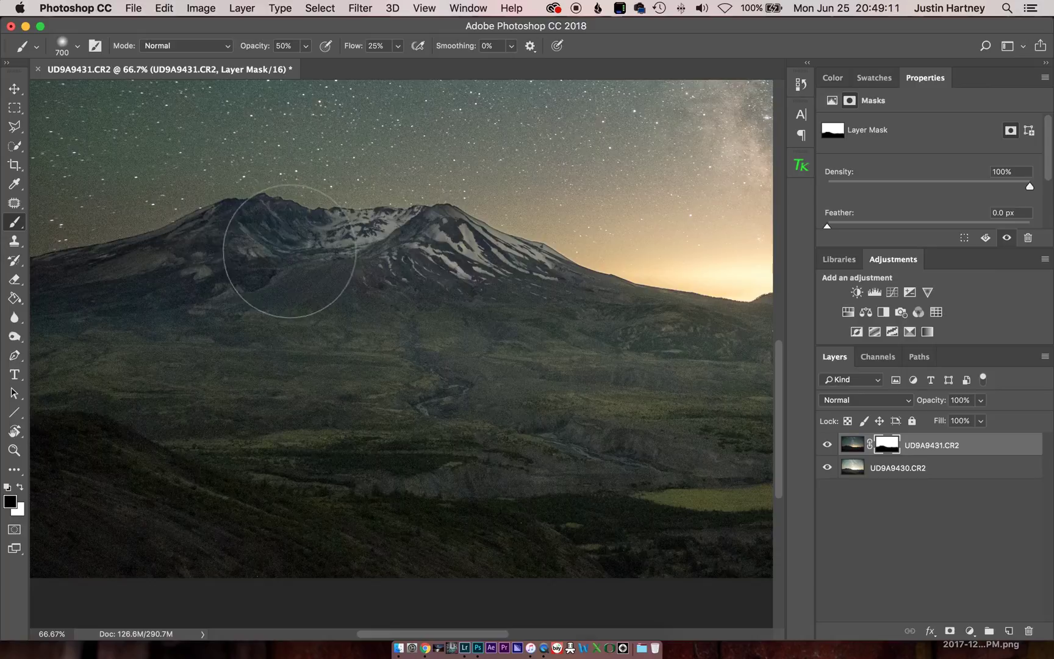
pyautogui.press('[')
pyautogui.press('[')
pyautogui.press('[')
pyautogui.press('[')
pyautogui.press('[')
pyautogui.press('[')
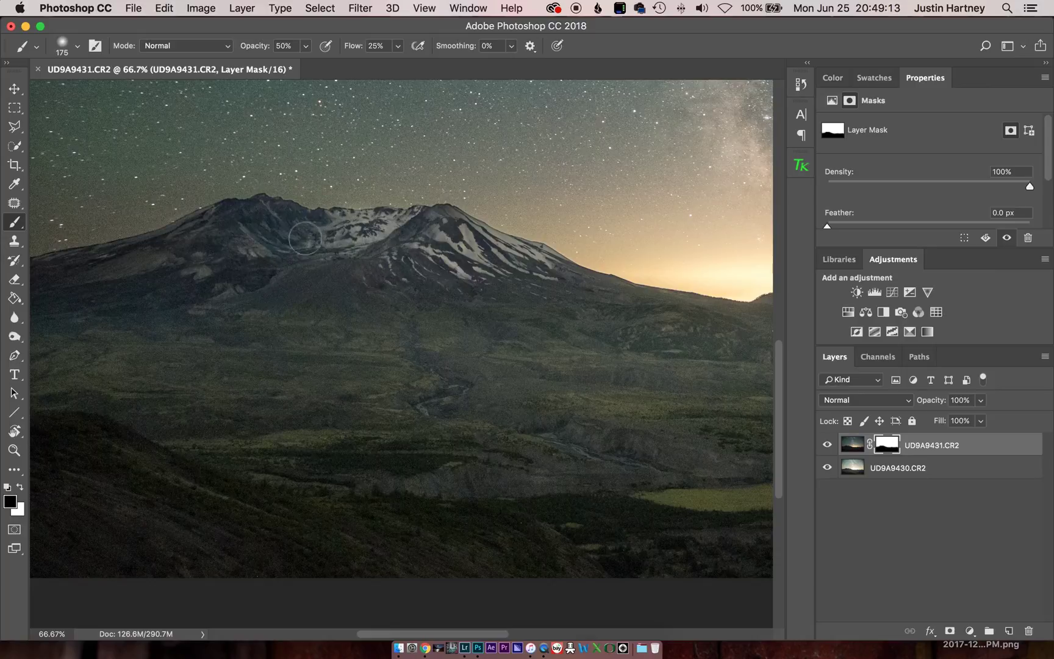
pyautogui.press('super+0')
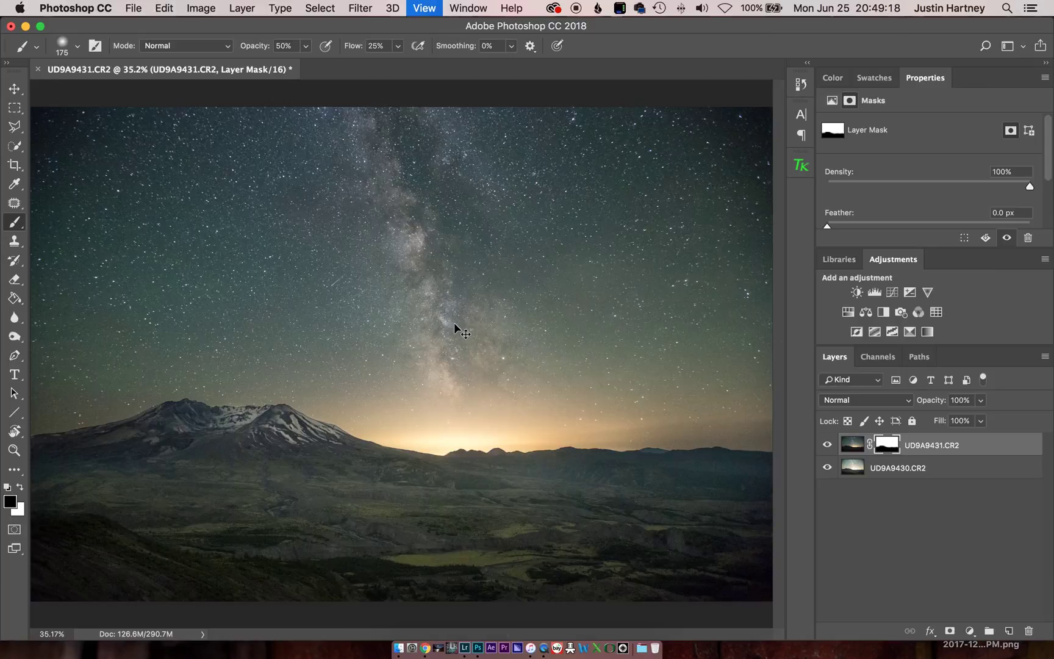
pyautogui.press('super+minus')
pyautogui.press('super+plus')
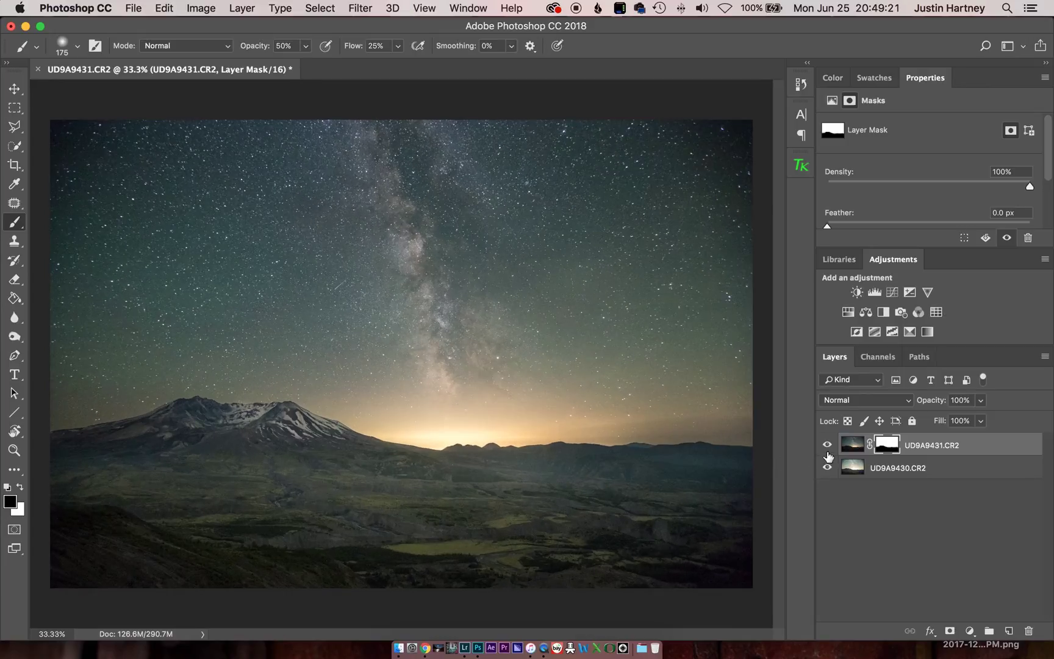
# - Toggle the UD9A9431 layer's visibility twice to compare the blend with the star trails
pyautogui.click(827, 445)
pyautogui.click(828, 447)
pyautogui.click(828, 446)
pyautogui.click(827, 446)
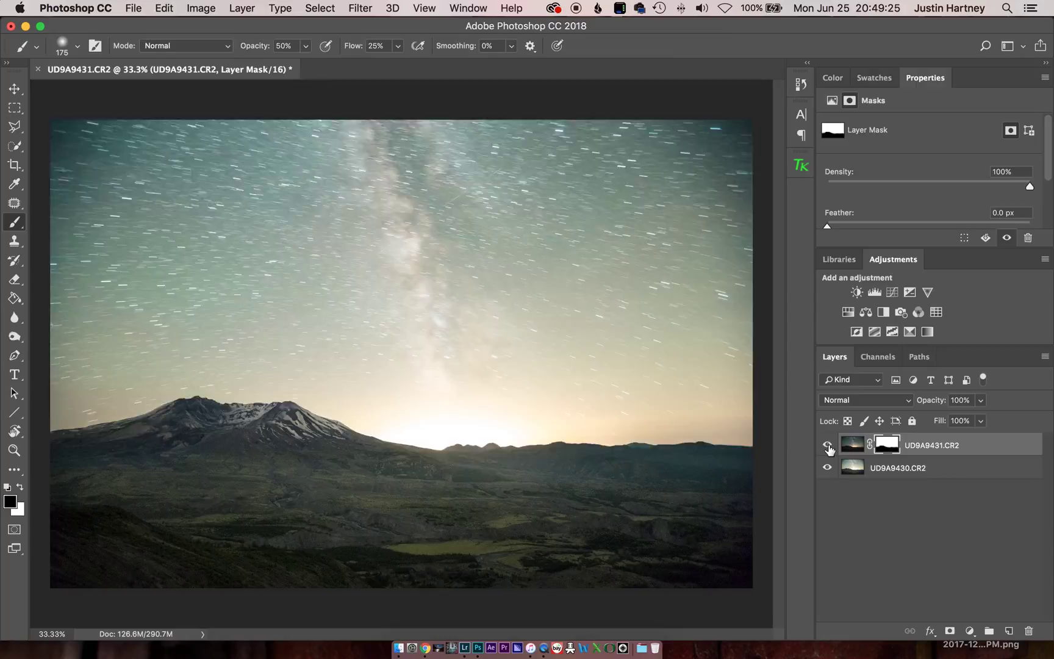